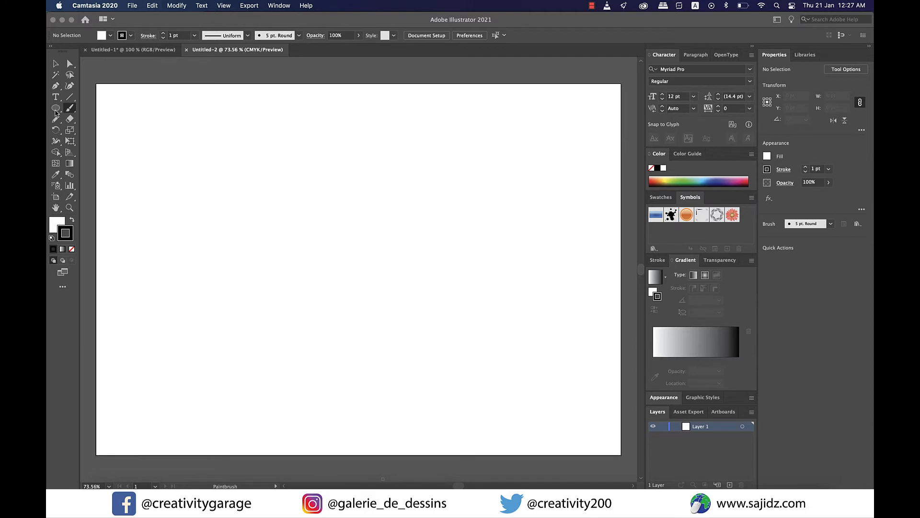
Step: Draw a near-circular ellipse about 50 by 47 pt in the upper part of the artboard
click(55, 113)
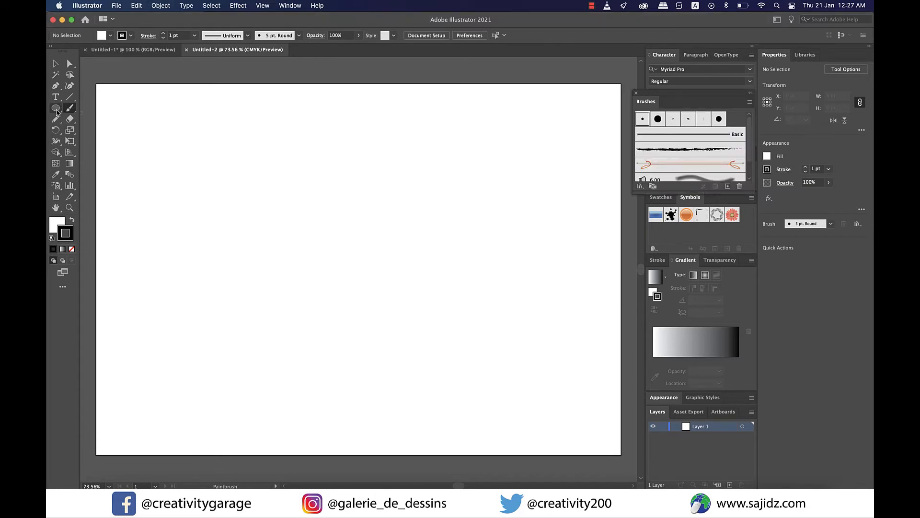
click(56, 107)
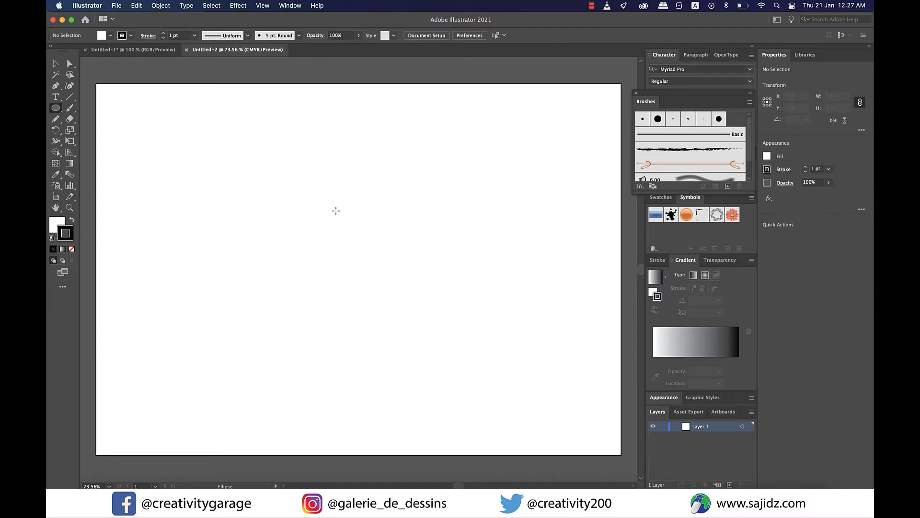
drag(275, 163, 305, 193)
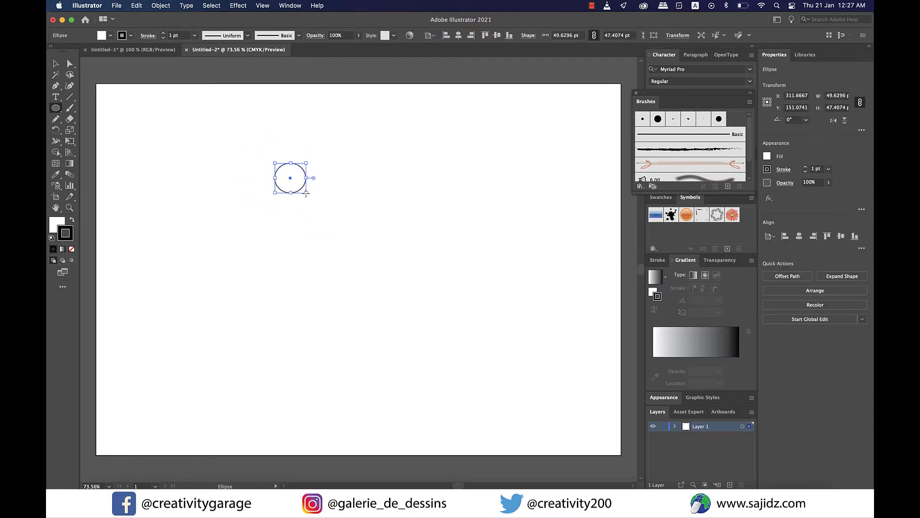
click(56, 64)
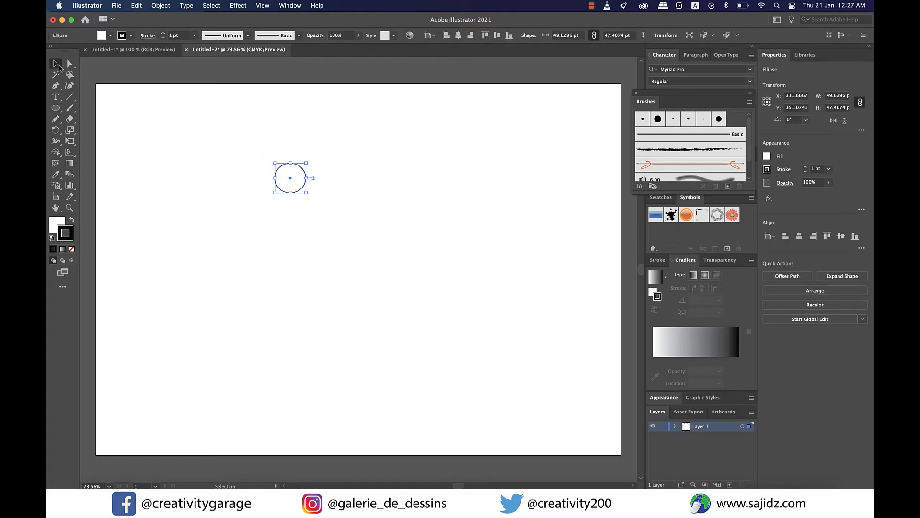
Step: Fill the ellipse with a dark red swatch and deselect it
click(767, 157)
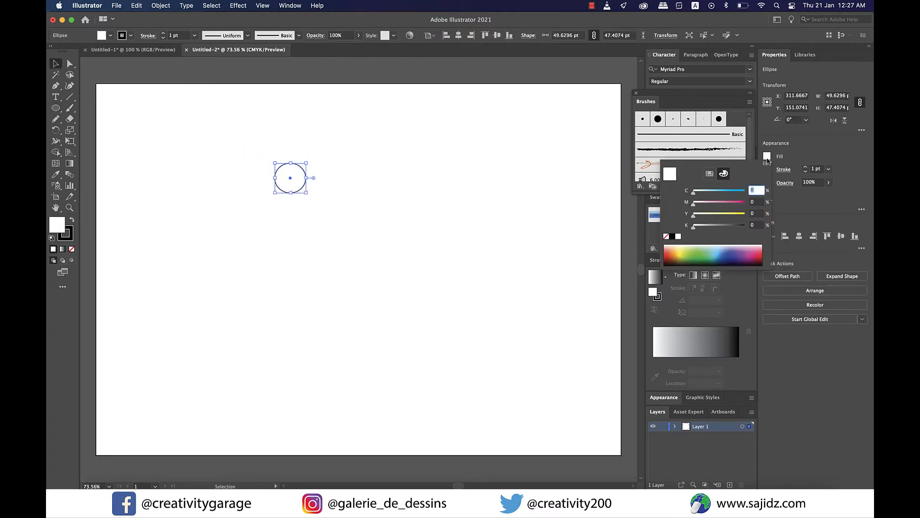
click(710, 174)
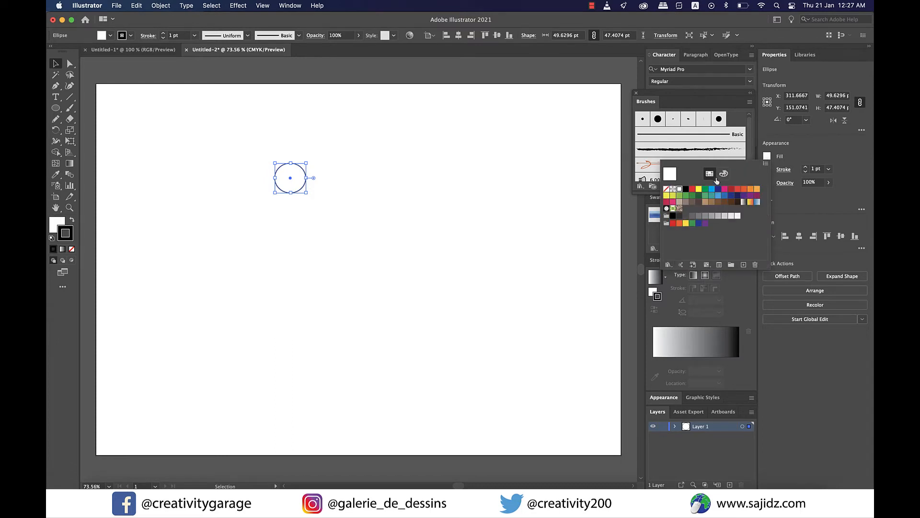
click(731, 189)
click(549, 213)
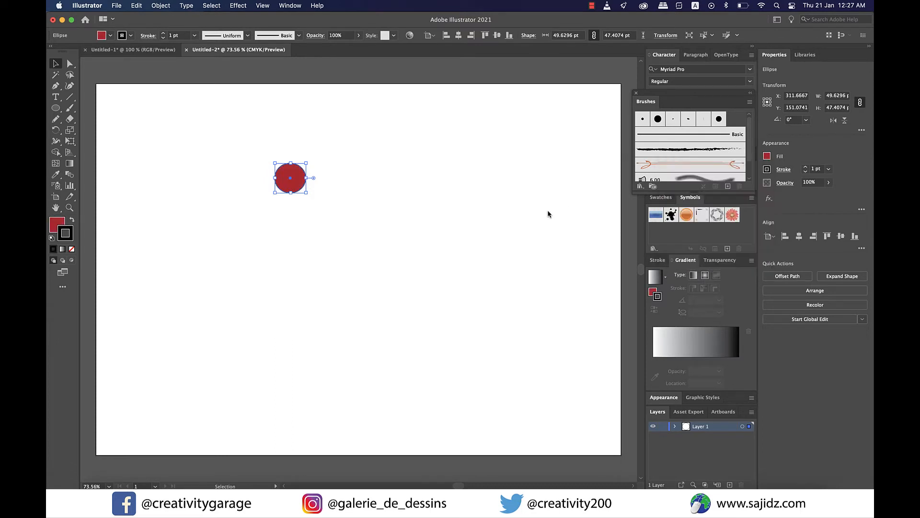
click(548, 215)
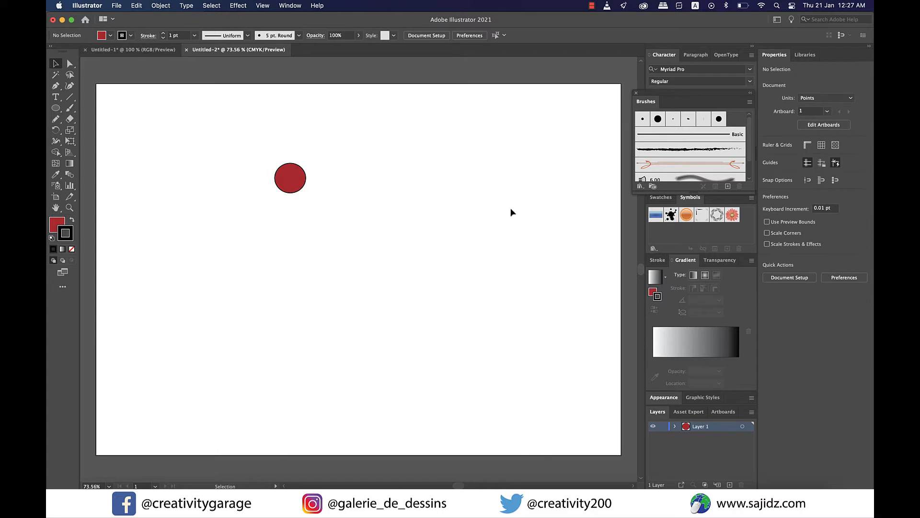
Step: Center the red circle horizontally and vertically on the artboard
drag(291, 177, 286, 182)
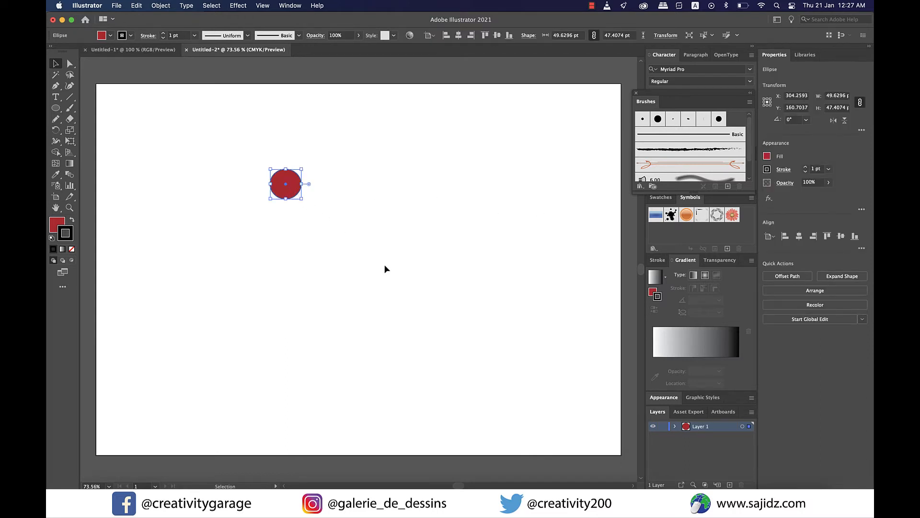
drag(369, 120, 269, 224)
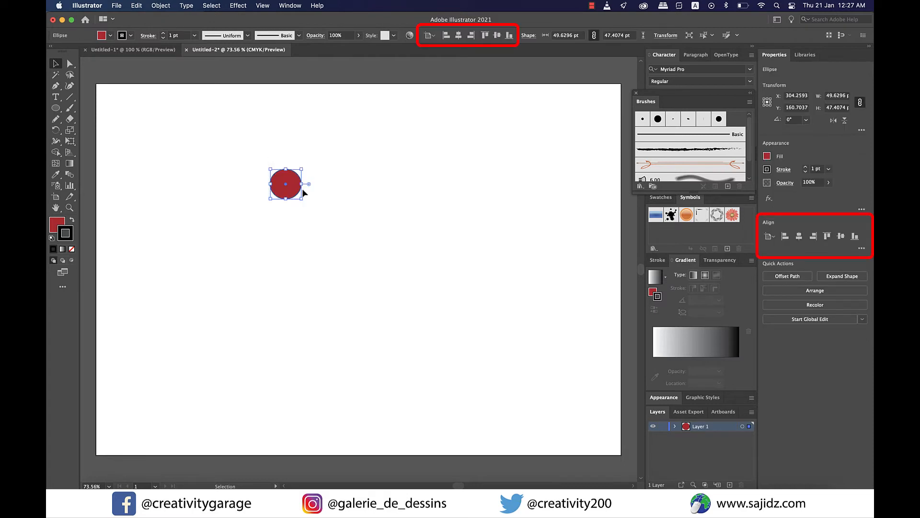
click(456, 40)
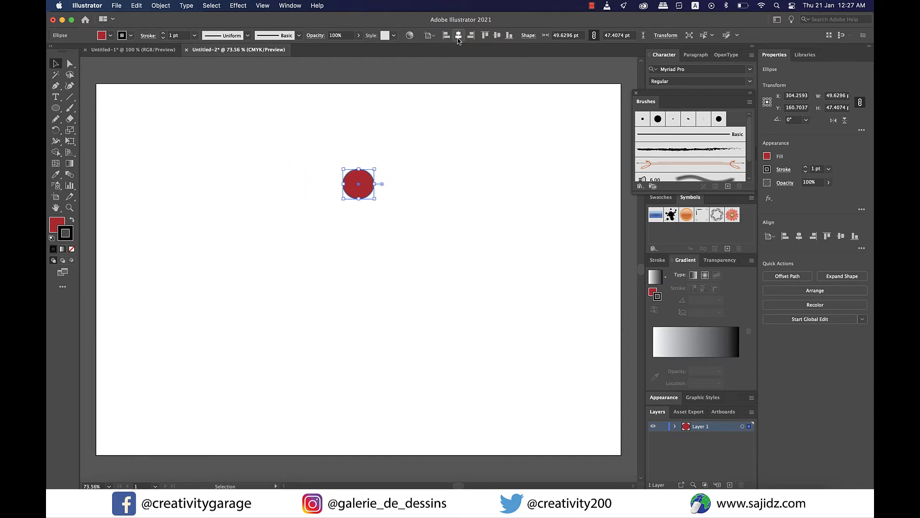
click(498, 36)
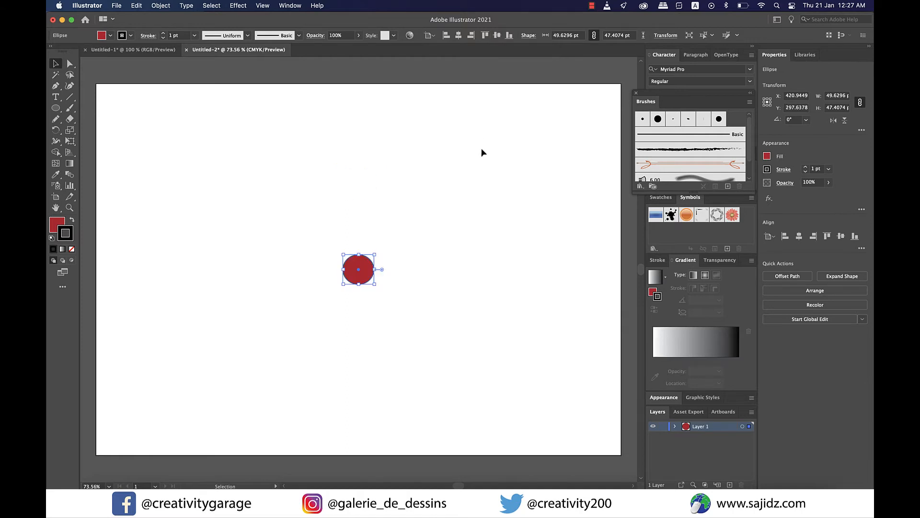
click(462, 276)
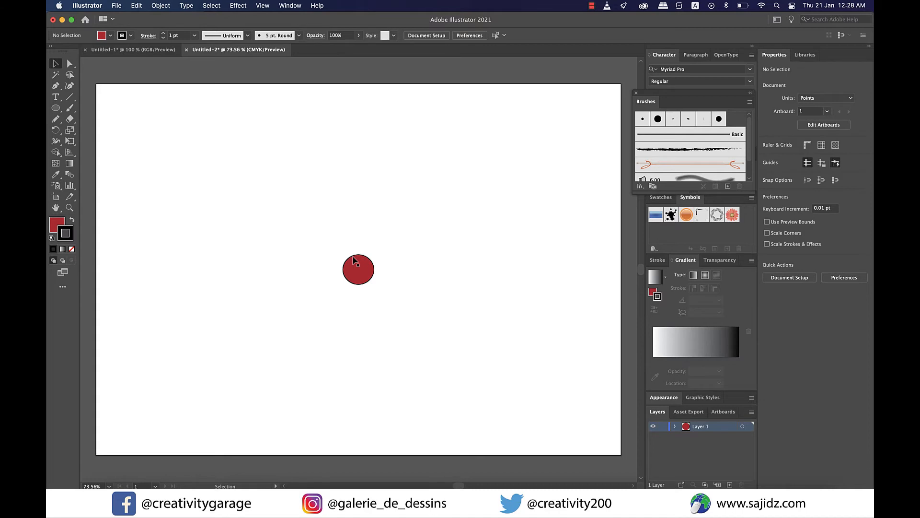
Step: Duplicate the red circle until five circles are scattered across the artboard
key(alt)
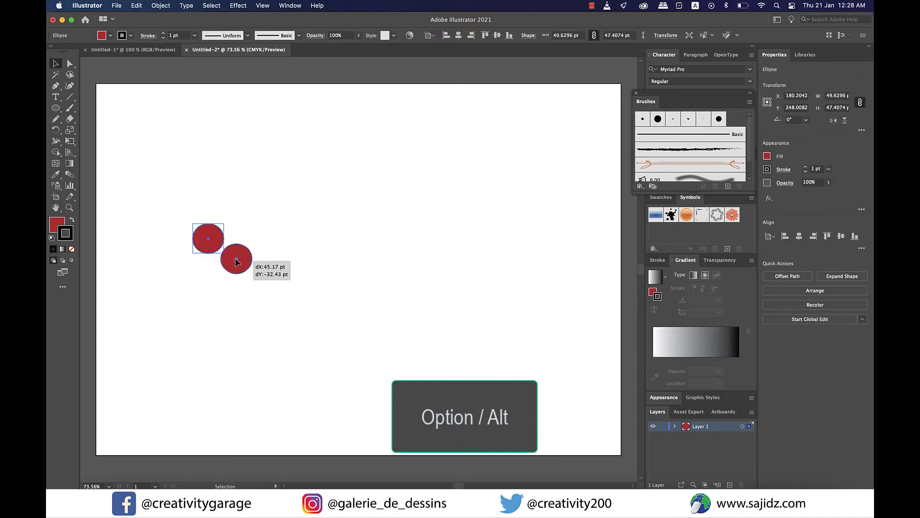
drag(239, 258, 238, 301)
Step: Recolor four of the five circles with green, orange, blue and purple fills, leaving one red
click(767, 156)
click(711, 189)
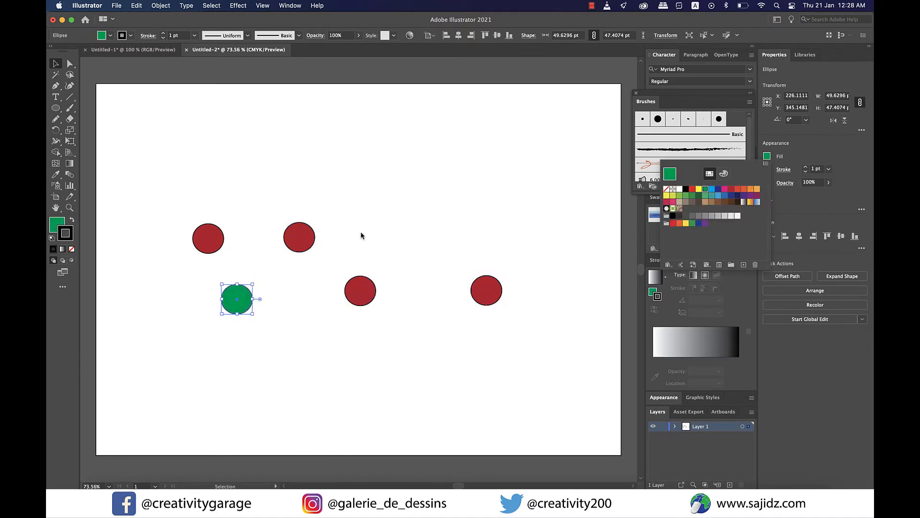
click(298, 240)
click(767, 156)
click(749, 190)
click(362, 290)
click(767, 156)
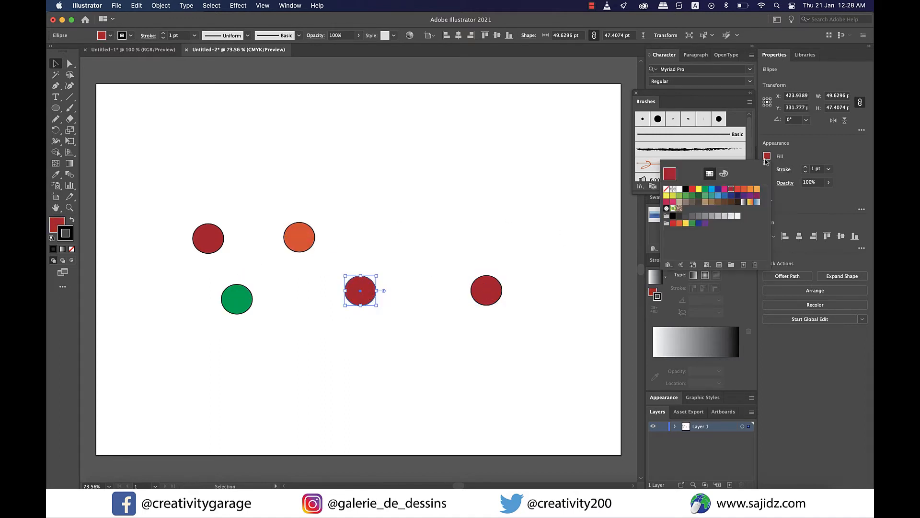
click(725, 190)
click(481, 295)
click(767, 155)
click(669, 174)
click(555, 262)
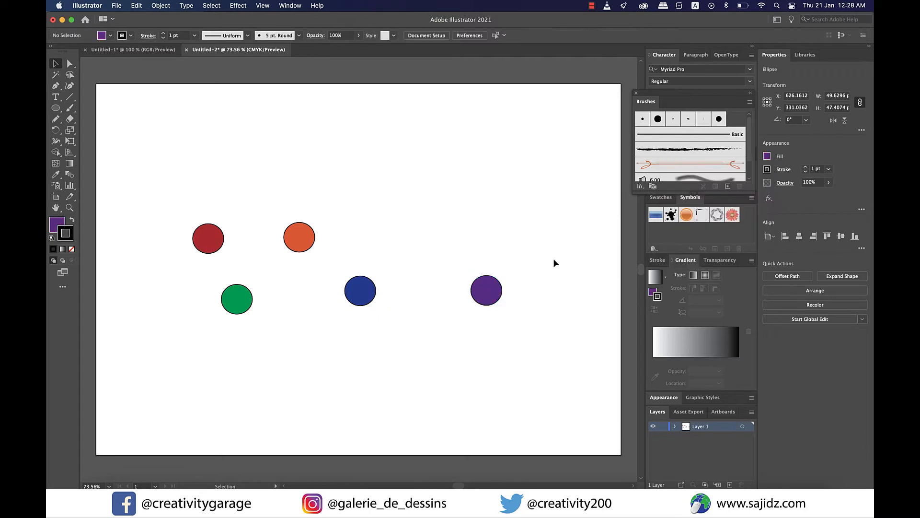
Step: Spread the five circles apart: red and purple on the left, green lower down, blue and orange on the right
drag(487, 290, 219, 275)
drag(298, 240, 458, 255)
drag(361, 291, 428, 333)
drag(237, 299, 275, 335)
drag(218, 275, 175, 298)
drag(208, 239, 207, 219)
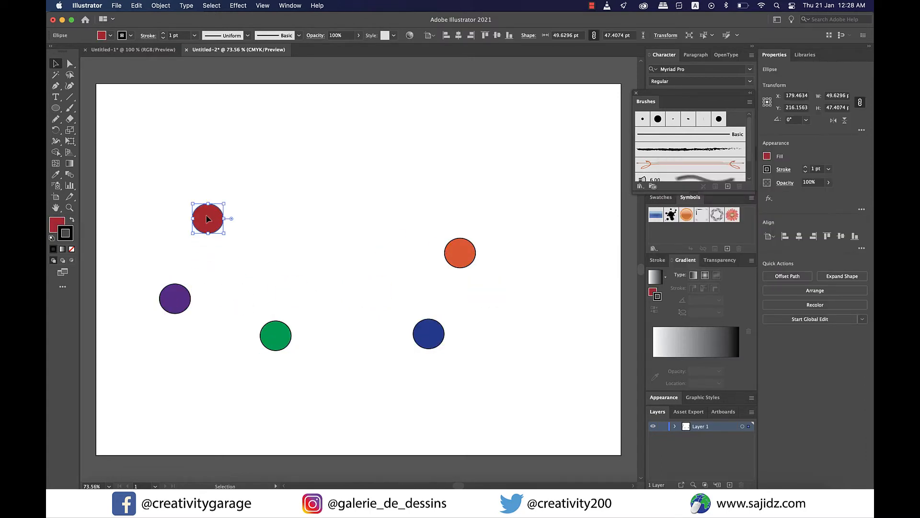
drag(275, 336, 276, 368)
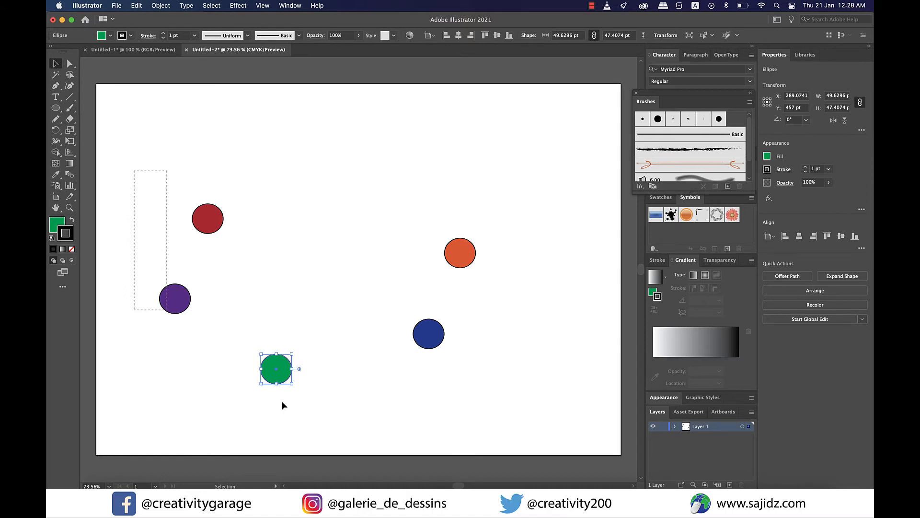
Step: Try aligning all five circles by their top edges and undo the alignment
drag(282, 405, 499, 425)
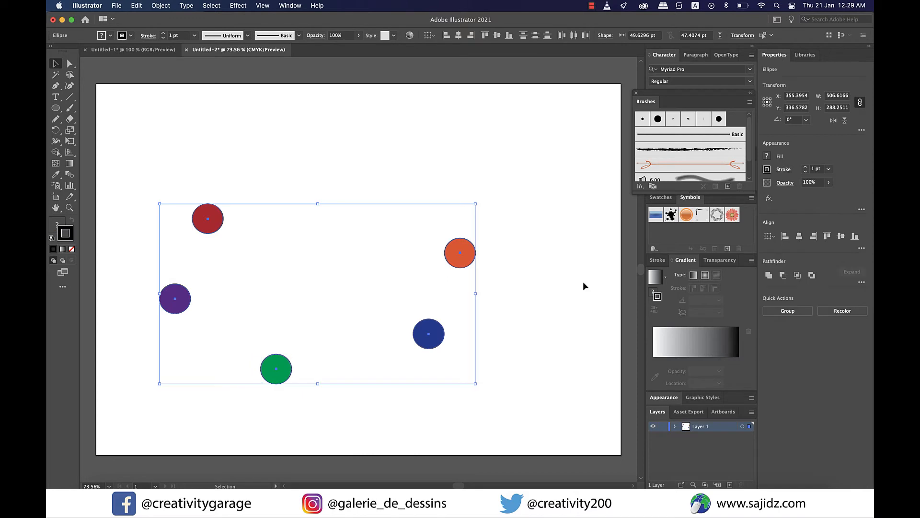
click(485, 36)
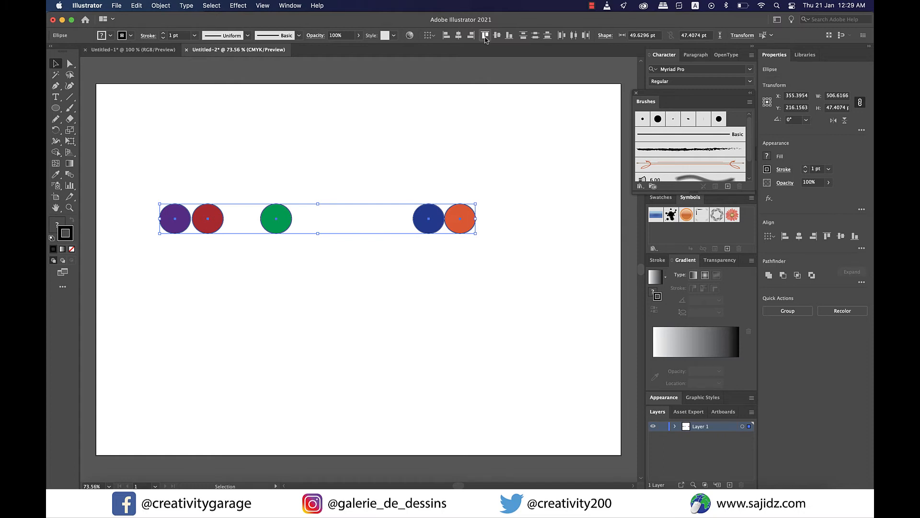
key(super+z)
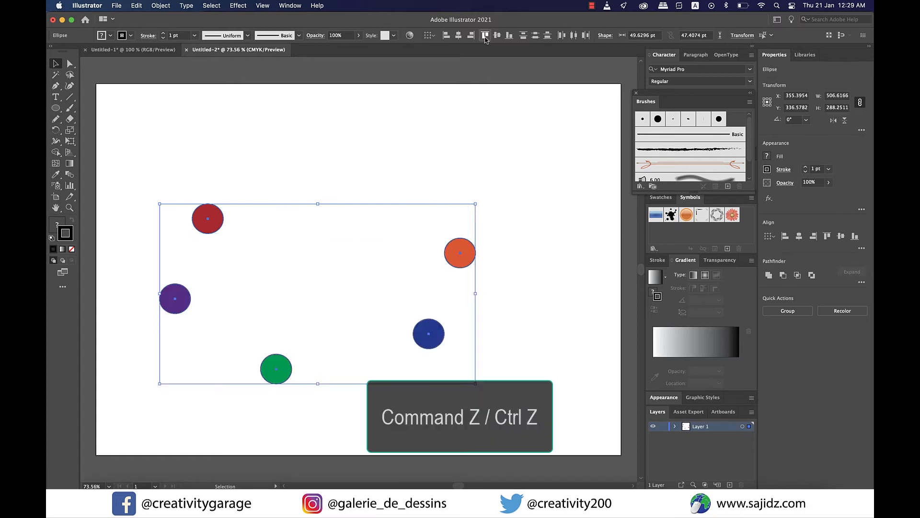
Step: Try horizontal center alignment and right-edge alignment on the five circles, undoing each one
click(458, 36)
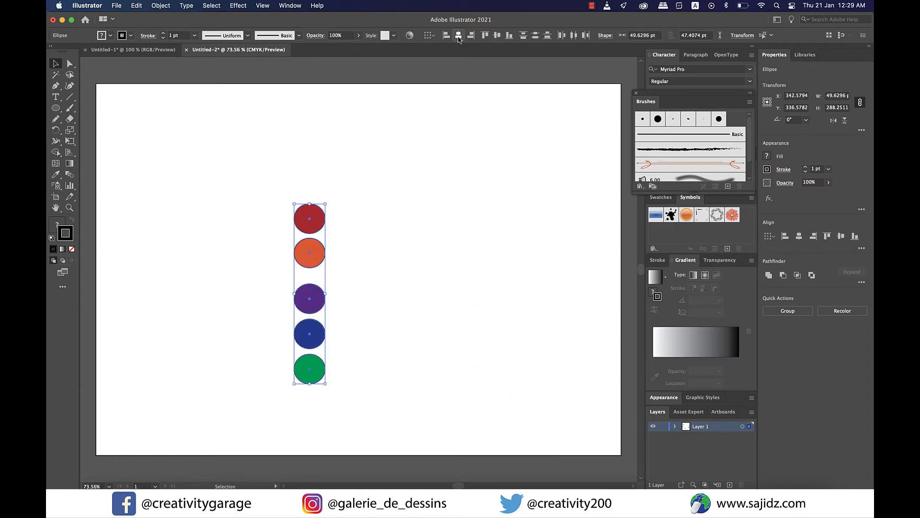
key(super+z)
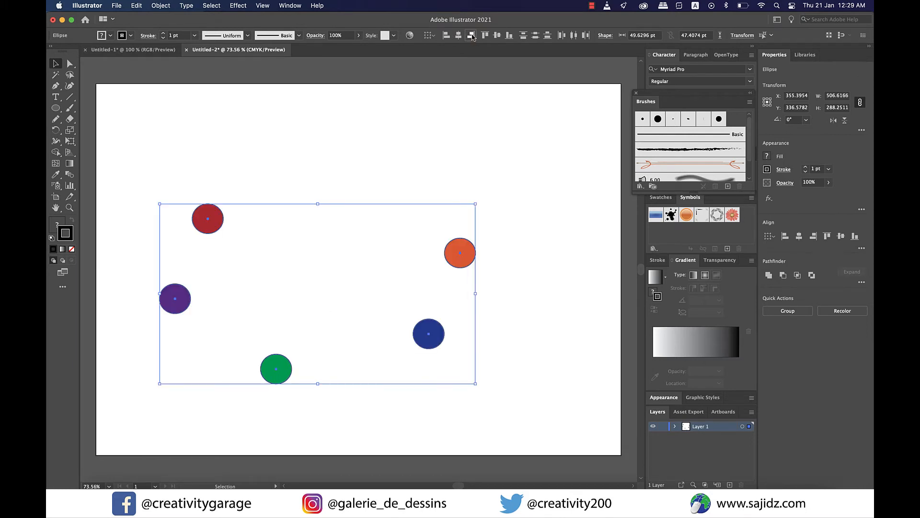
click(470, 36)
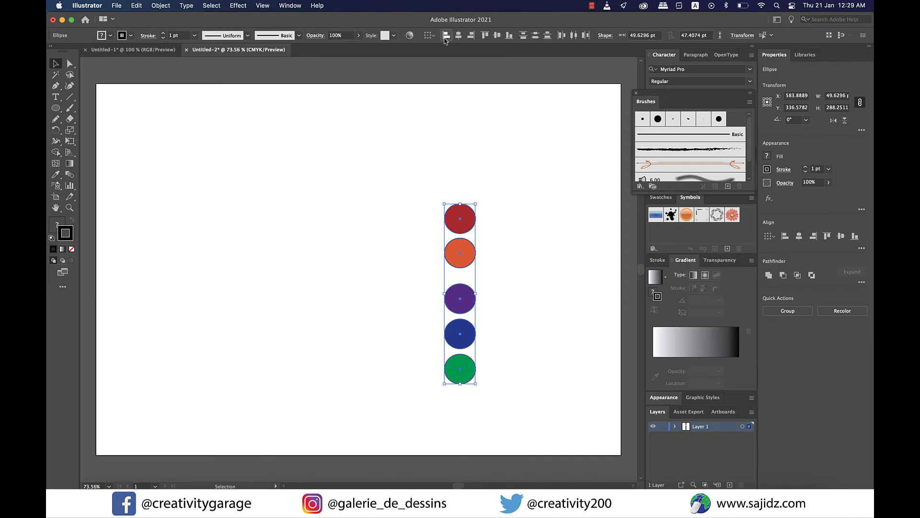
key(super+z)
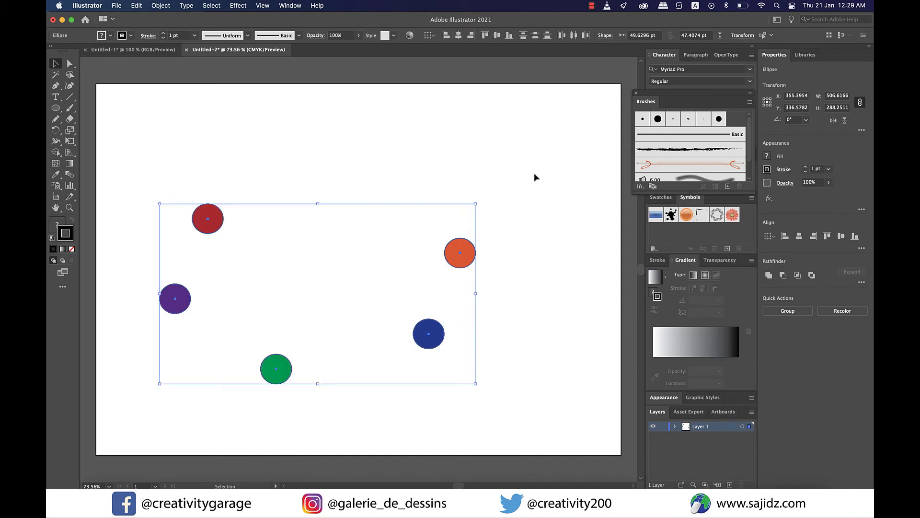
Step: Reposition the five circles individually into a wider, irregular arrangement with orange farthest right and purple farthest left
click(534, 177)
drag(207, 219, 235, 228)
drag(176, 301, 162, 293)
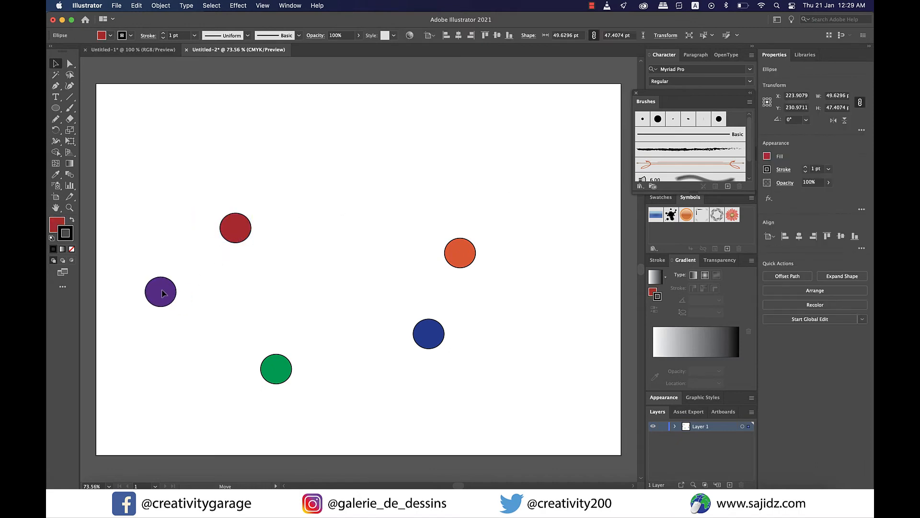
drag(276, 368, 313, 363)
drag(428, 333, 402, 318)
drag(461, 253, 507, 259)
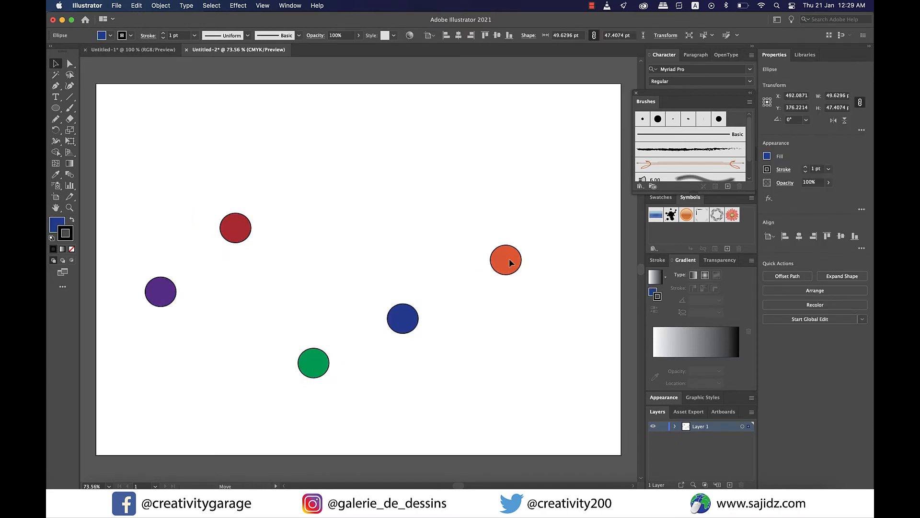
click(530, 303)
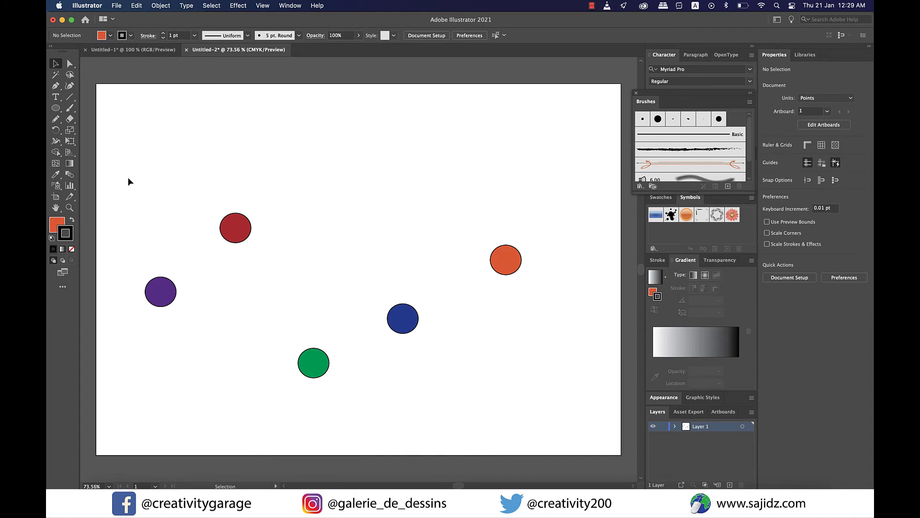
Step: Try aligning the top edges of all five circles to the orange circle as key object, and undo it
drag(128, 177, 554, 405)
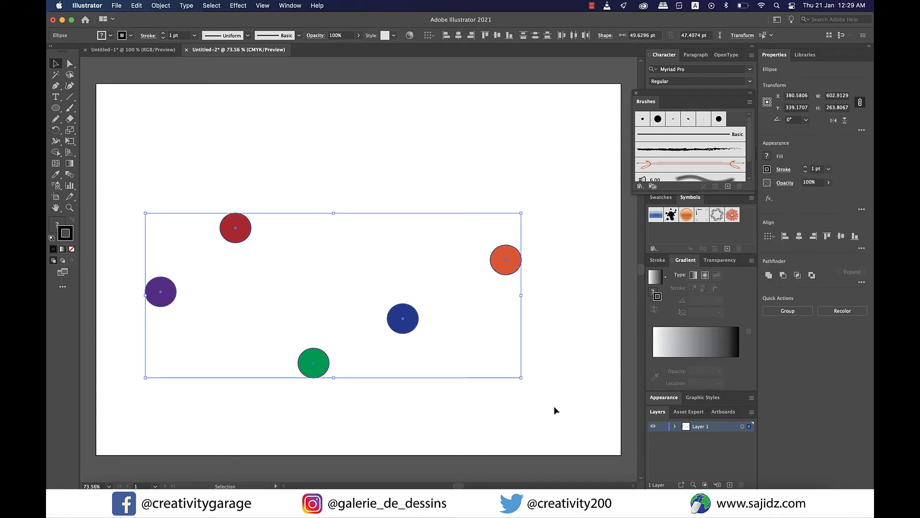
click(505, 260)
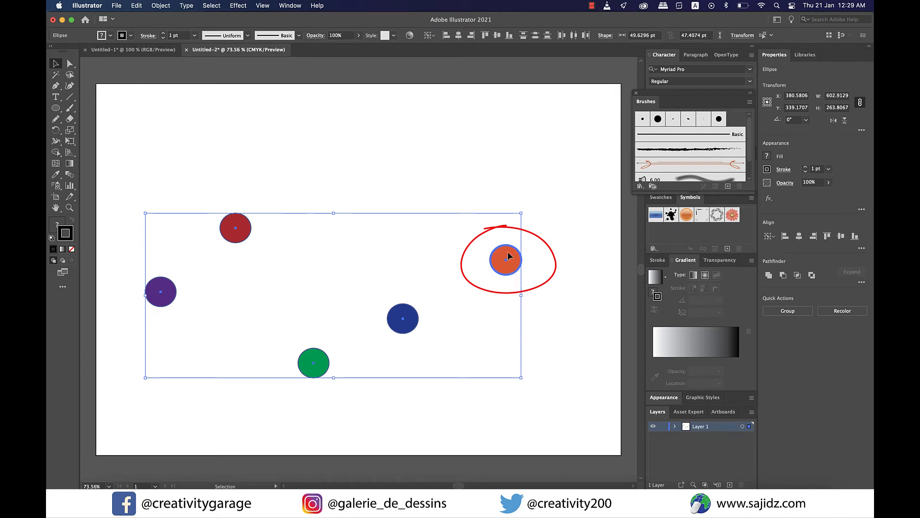
click(484, 35)
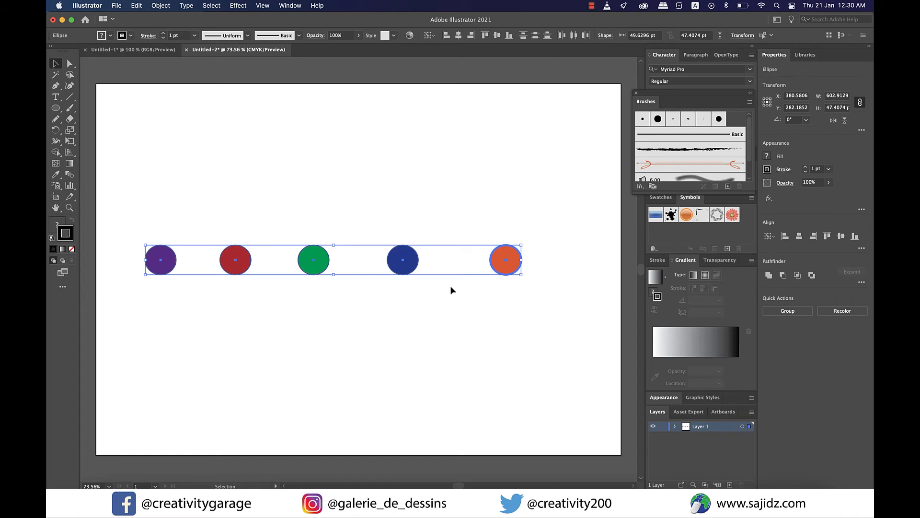
key(super+d)
click(538, 293)
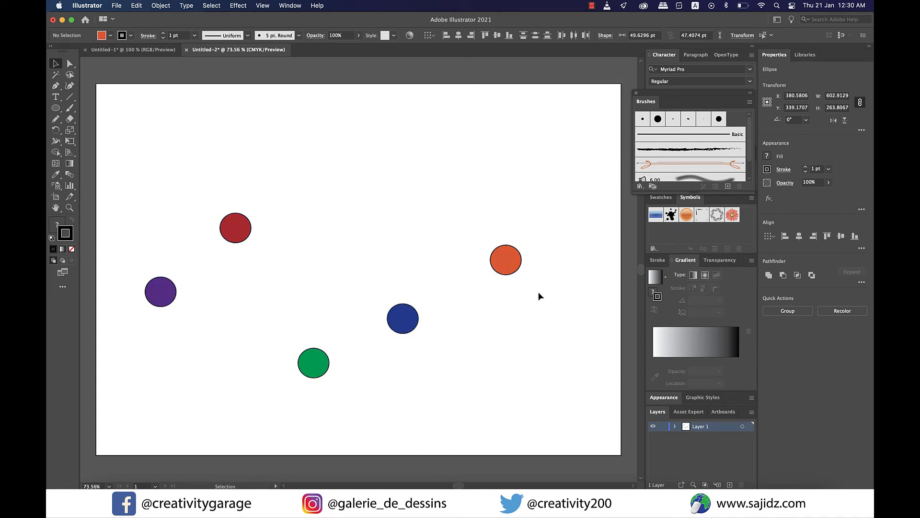
Step: Move all five circles together about 77 pt down the artboard
drag(137, 194, 554, 408)
drag(504, 266, 503, 315)
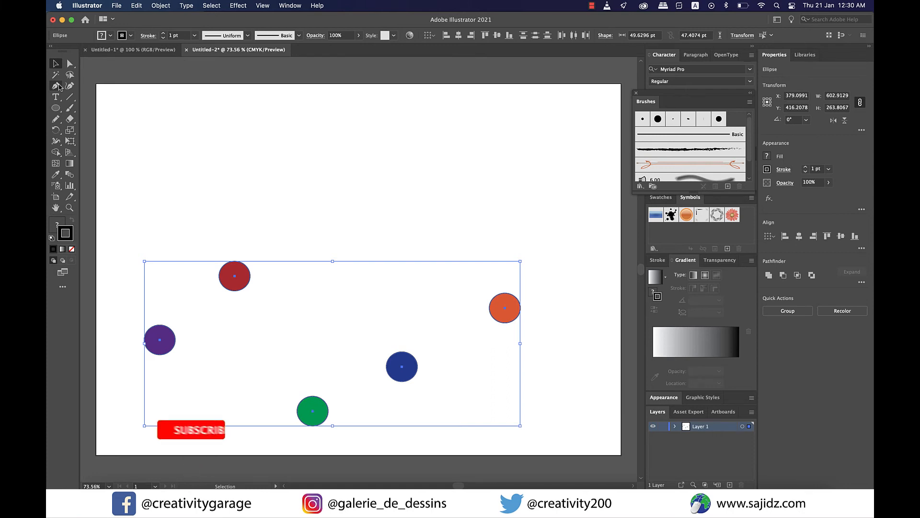
Step: Draw a closed four-sided straight-edged shape with the Pen tool in the upper left of the artboard, above the red circle
click(57, 86)
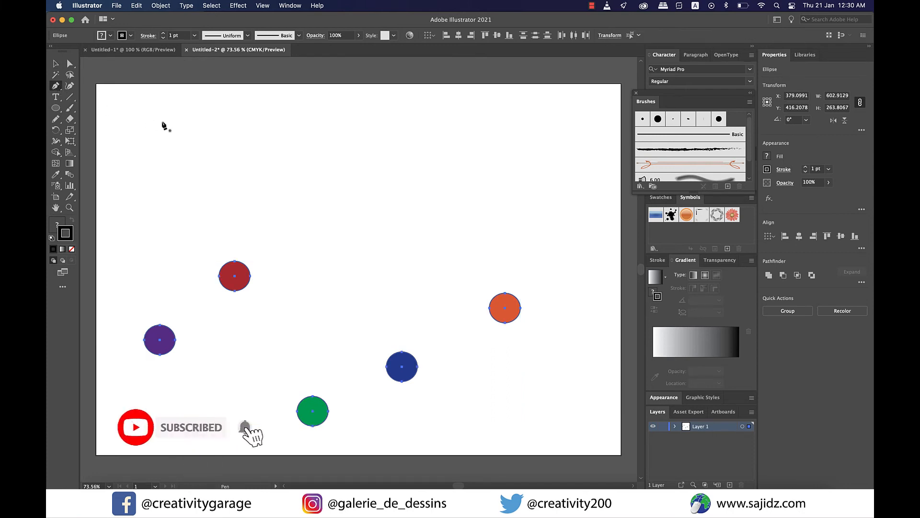
click(232, 146)
click(139, 197)
click(230, 210)
click(306, 210)
click(232, 146)
Step: Draw a second closed four-point shape with the Pen tool in the upper right of the artboard and shift it slightly right and down
click(418, 136)
click(375, 171)
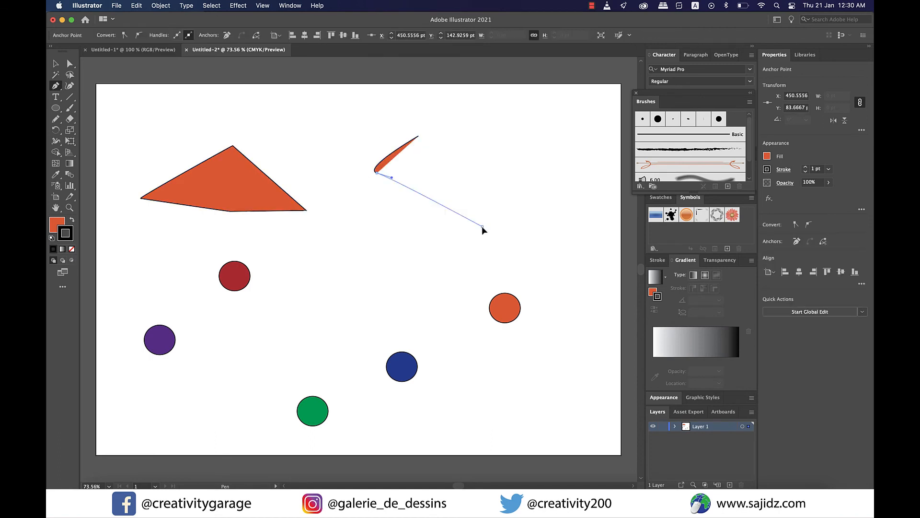
click(480, 227)
click(531, 149)
click(418, 136)
key(v)
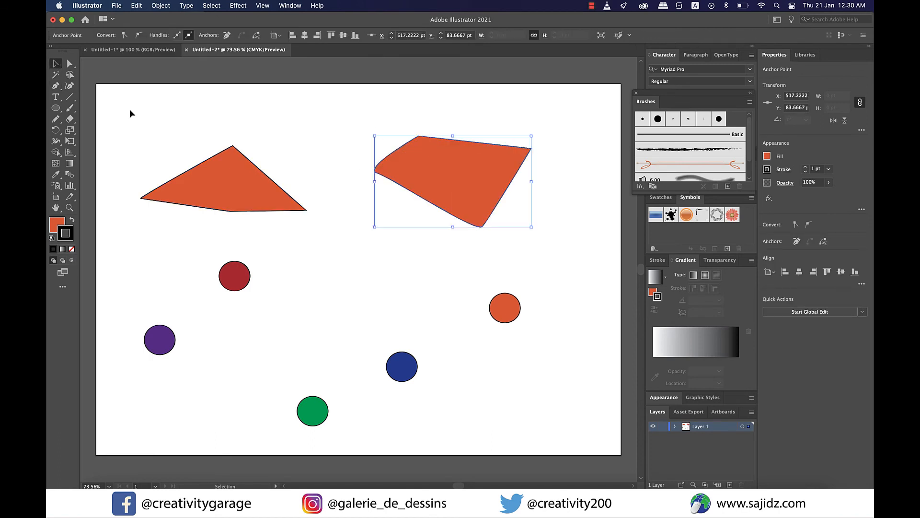
click(380, 275)
drag(399, 179, 436, 173)
Step: Select the left shape's lower-right anchor point and the right shape's leftmost anchor point, and try aligning them with Vertical Align Top
click(70, 63)
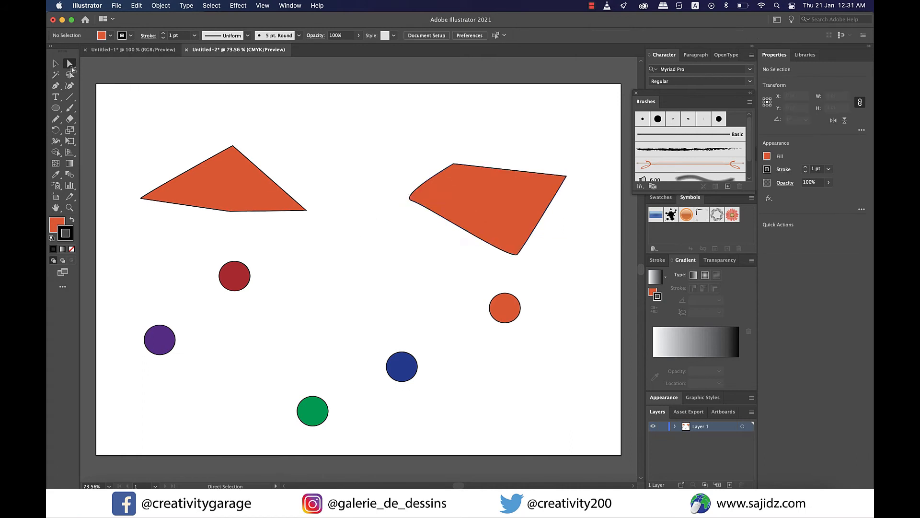
drag(340, 193, 302, 227)
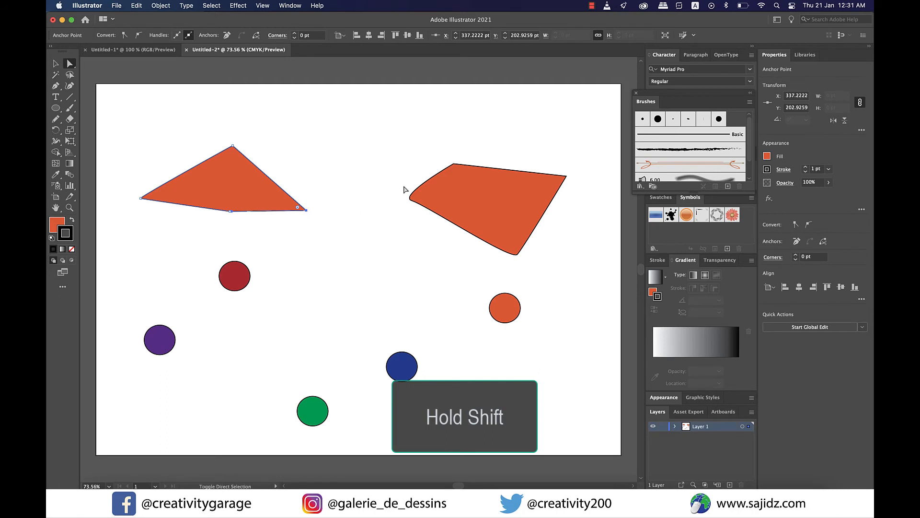
drag(404, 186, 419, 217)
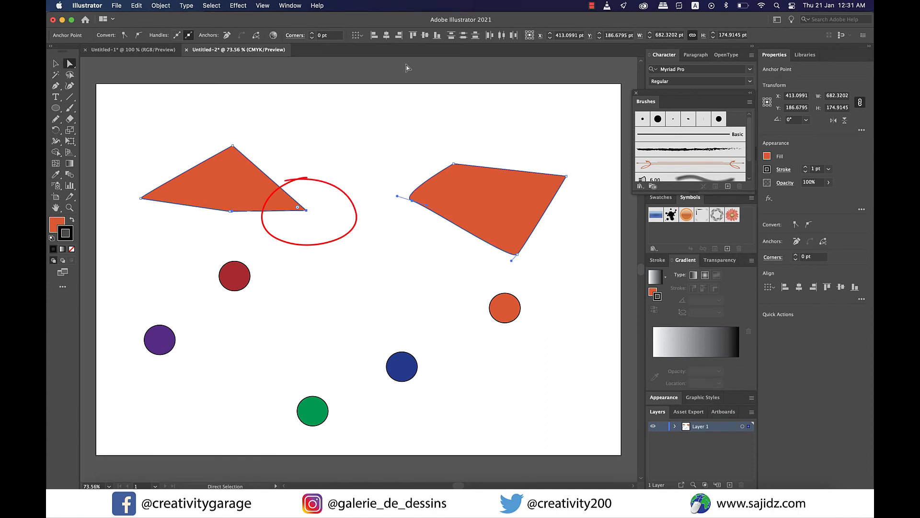
click(414, 37)
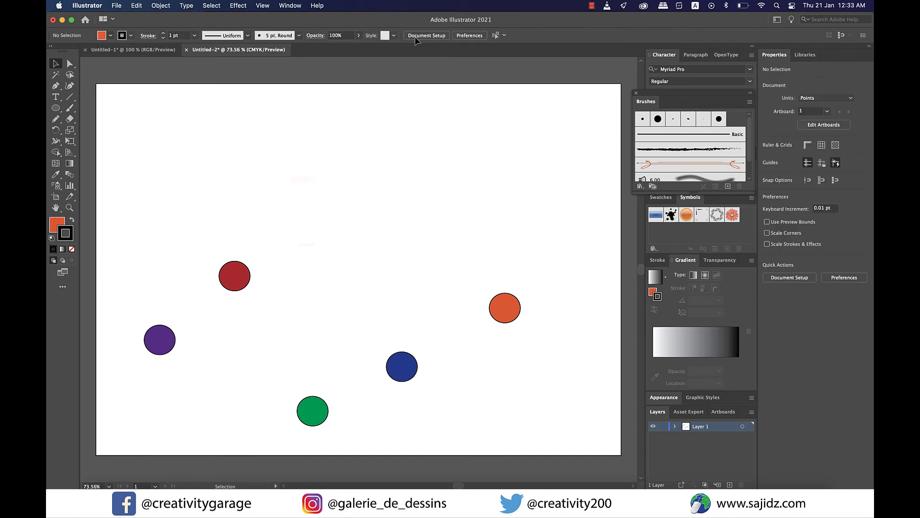
Step: Select all five circles and distribute them vertically by their top edges
drag(117, 235, 563, 445)
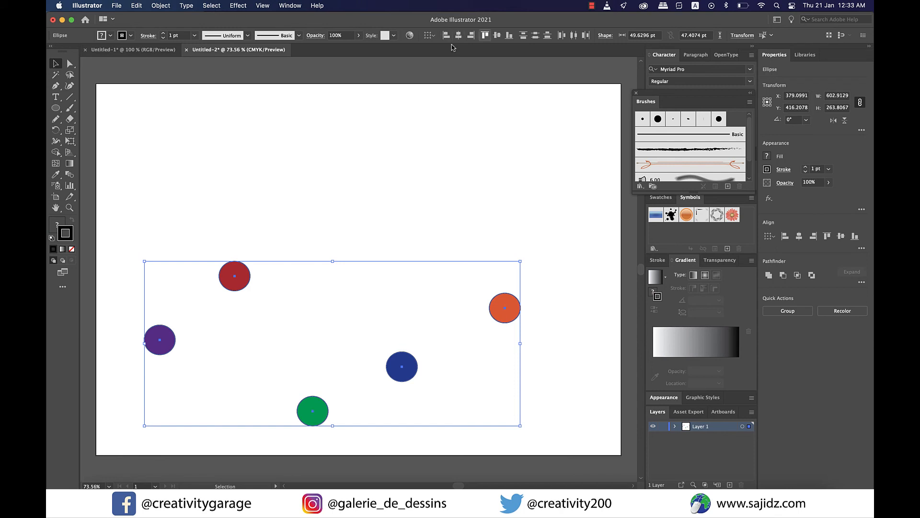
click(524, 37)
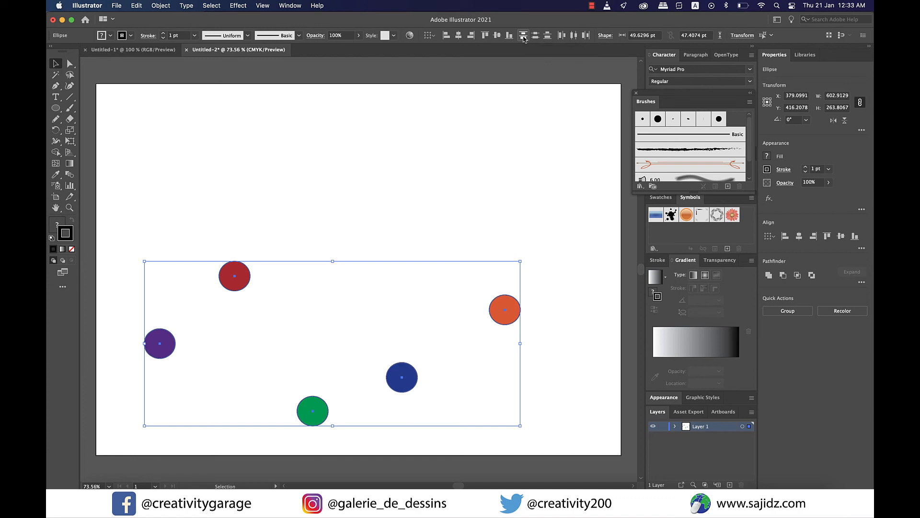